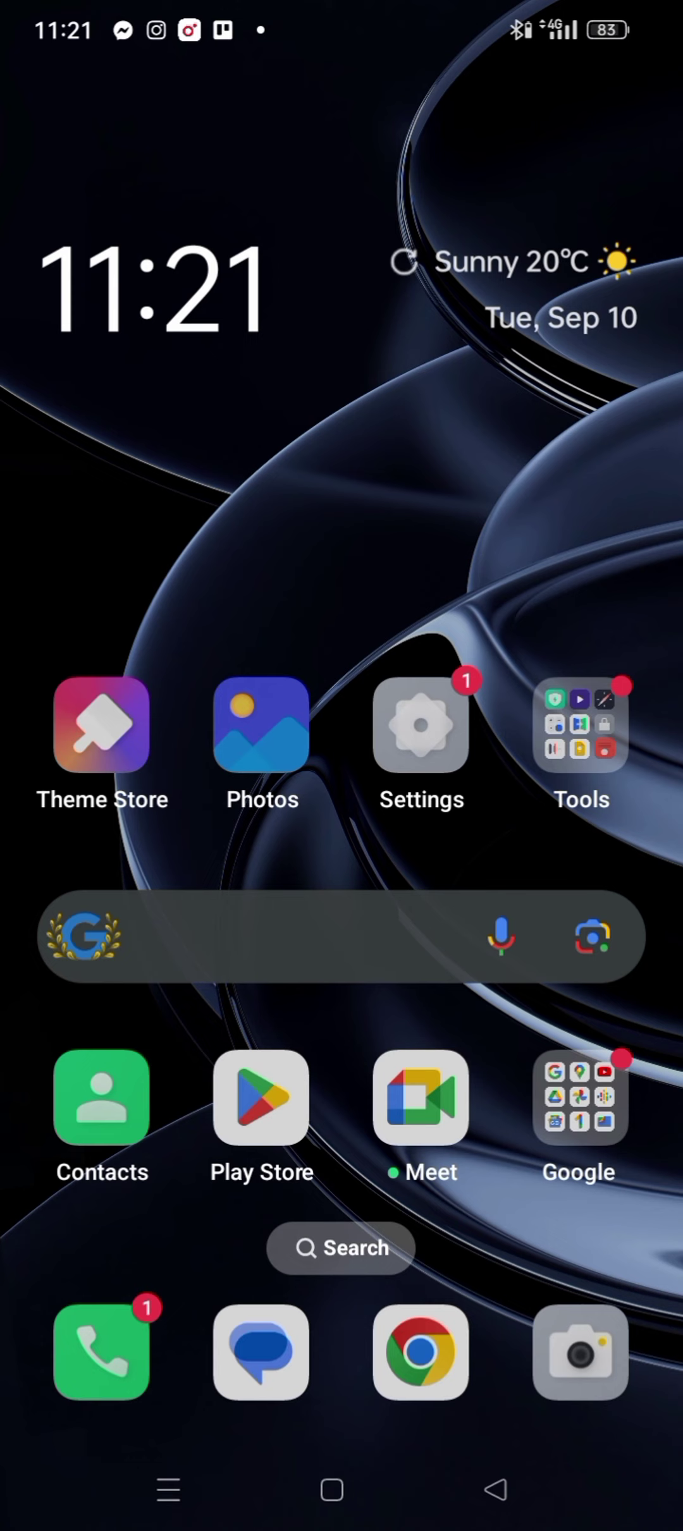
Open the Google apps folder on the Android home screen.
click(580, 1099)
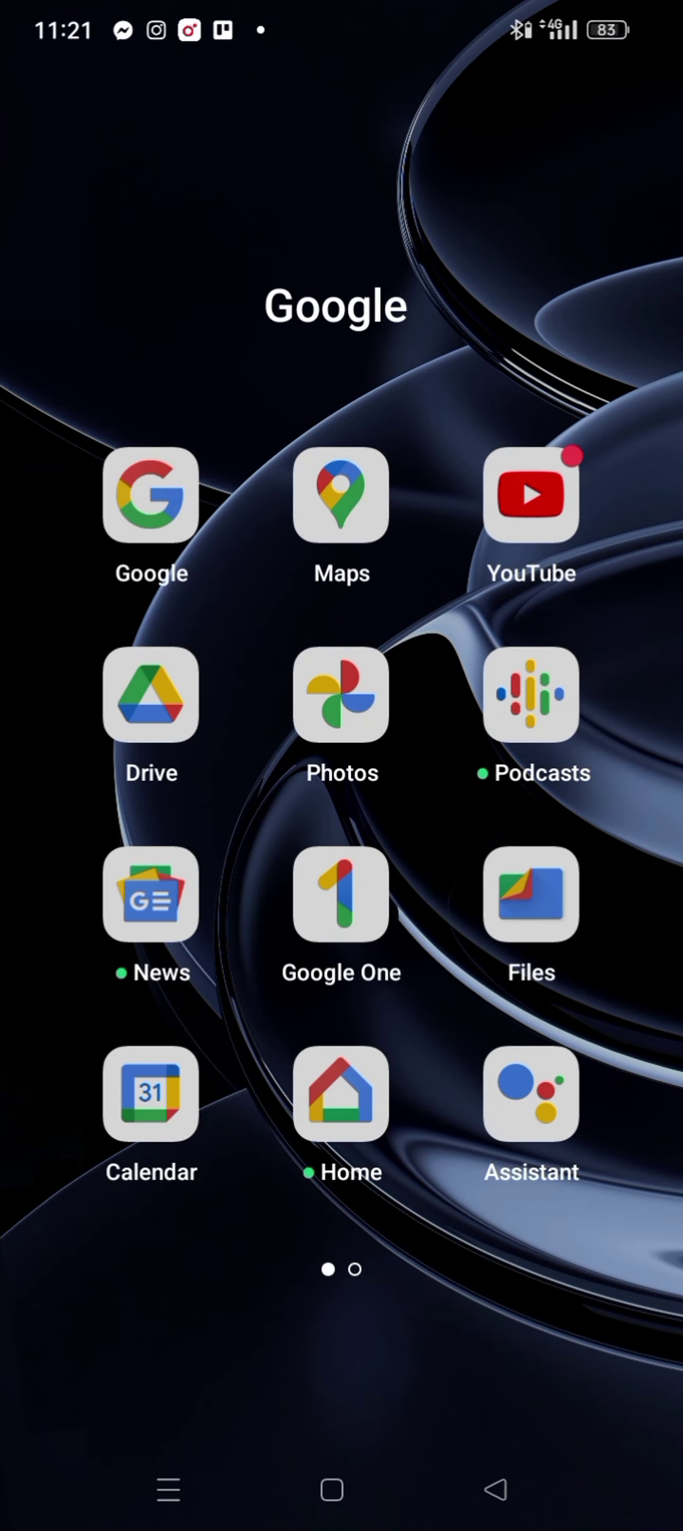
Launch YouTube and play the Tesla customizable-buttons Short from the Home feed.
click(530, 495)
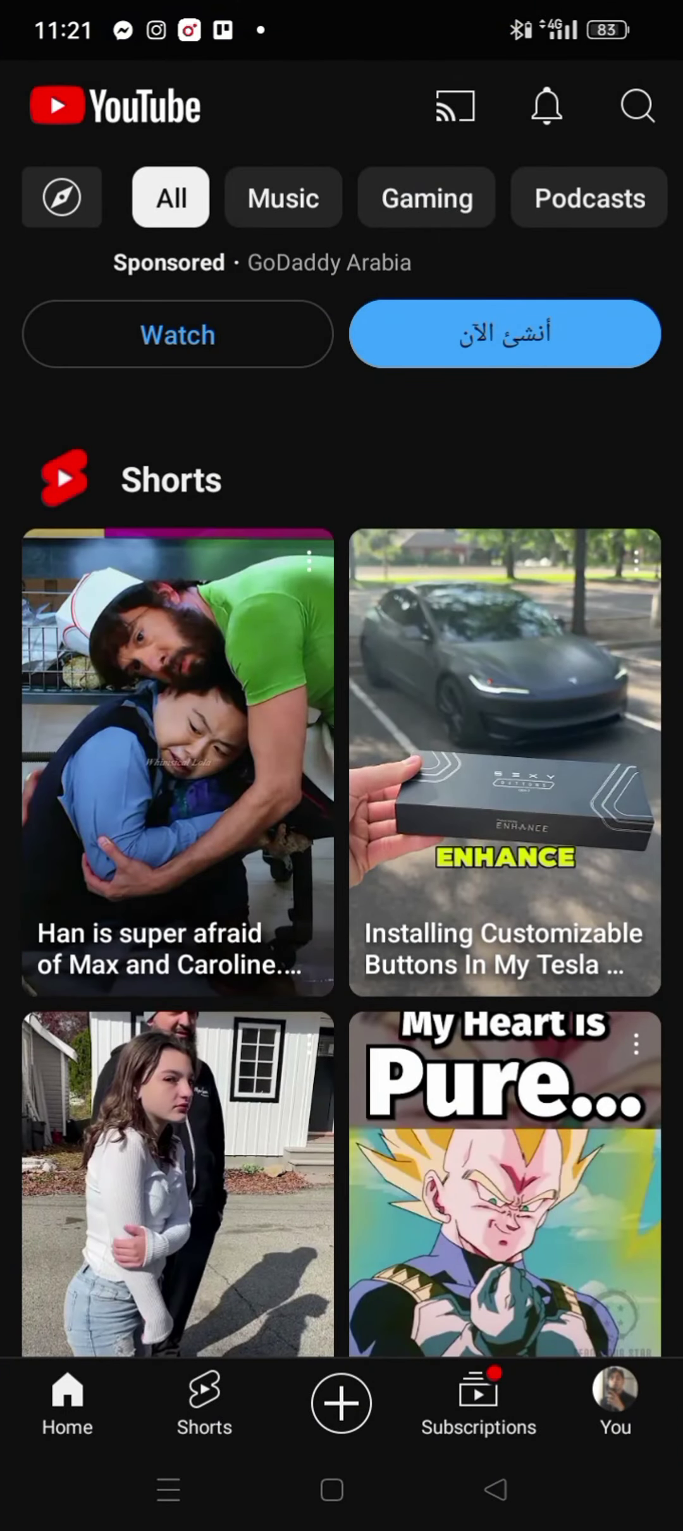
scroll(342, 766, down, 3)
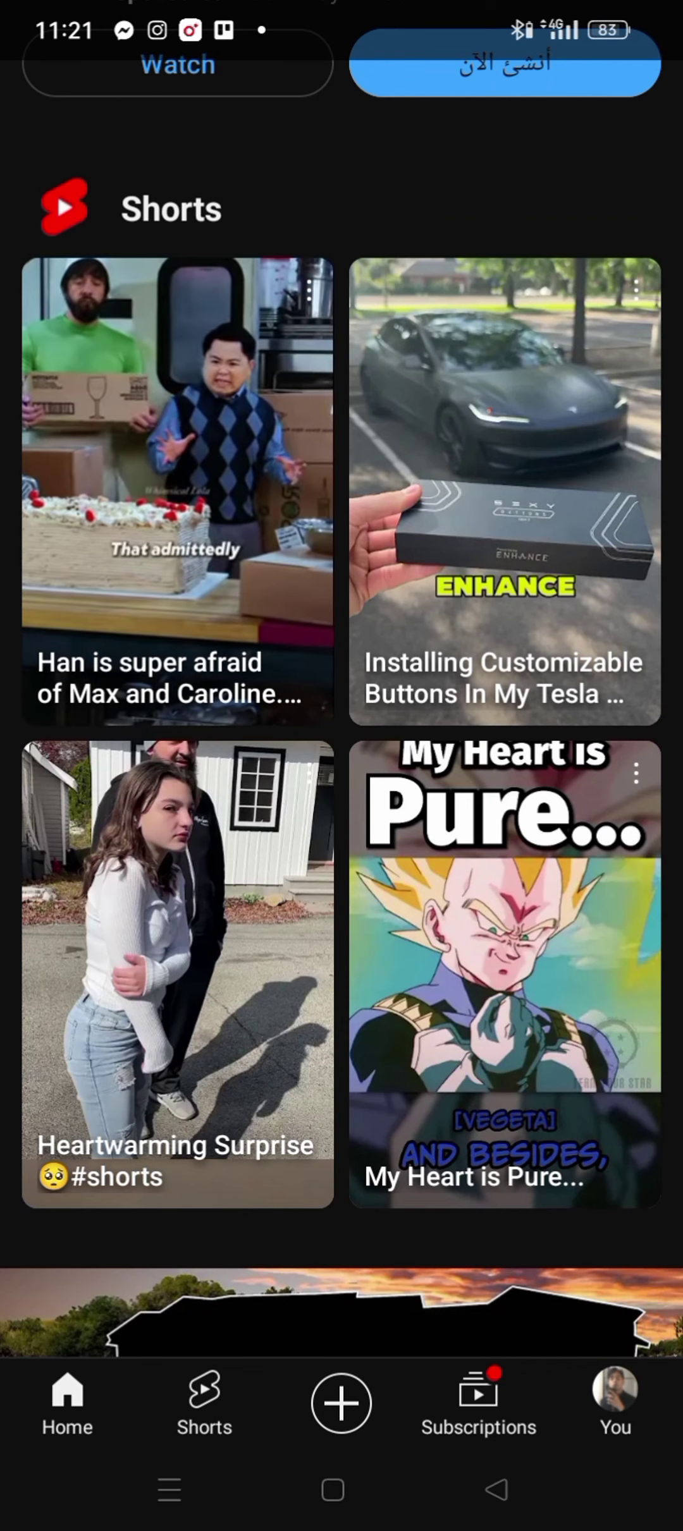
scroll(558, 610, up, 3)
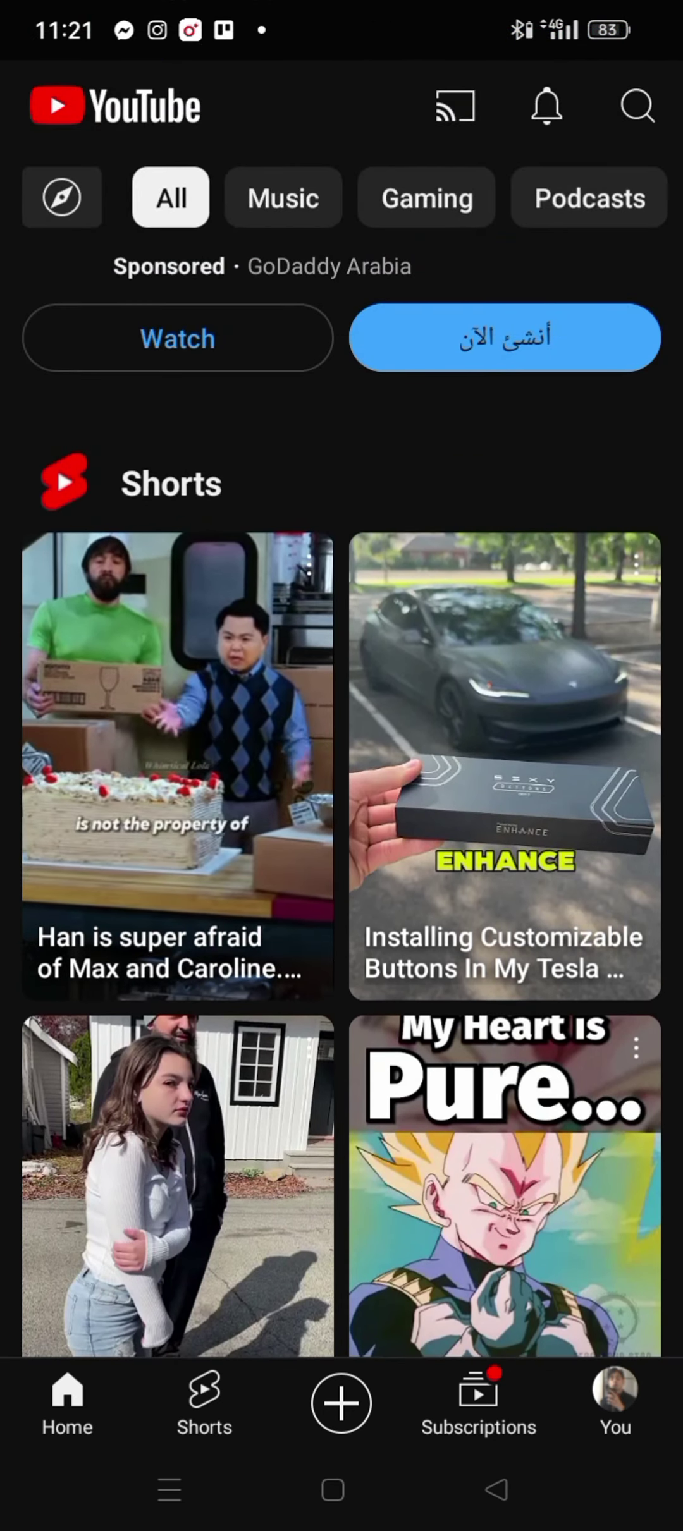
click(587, 1077)
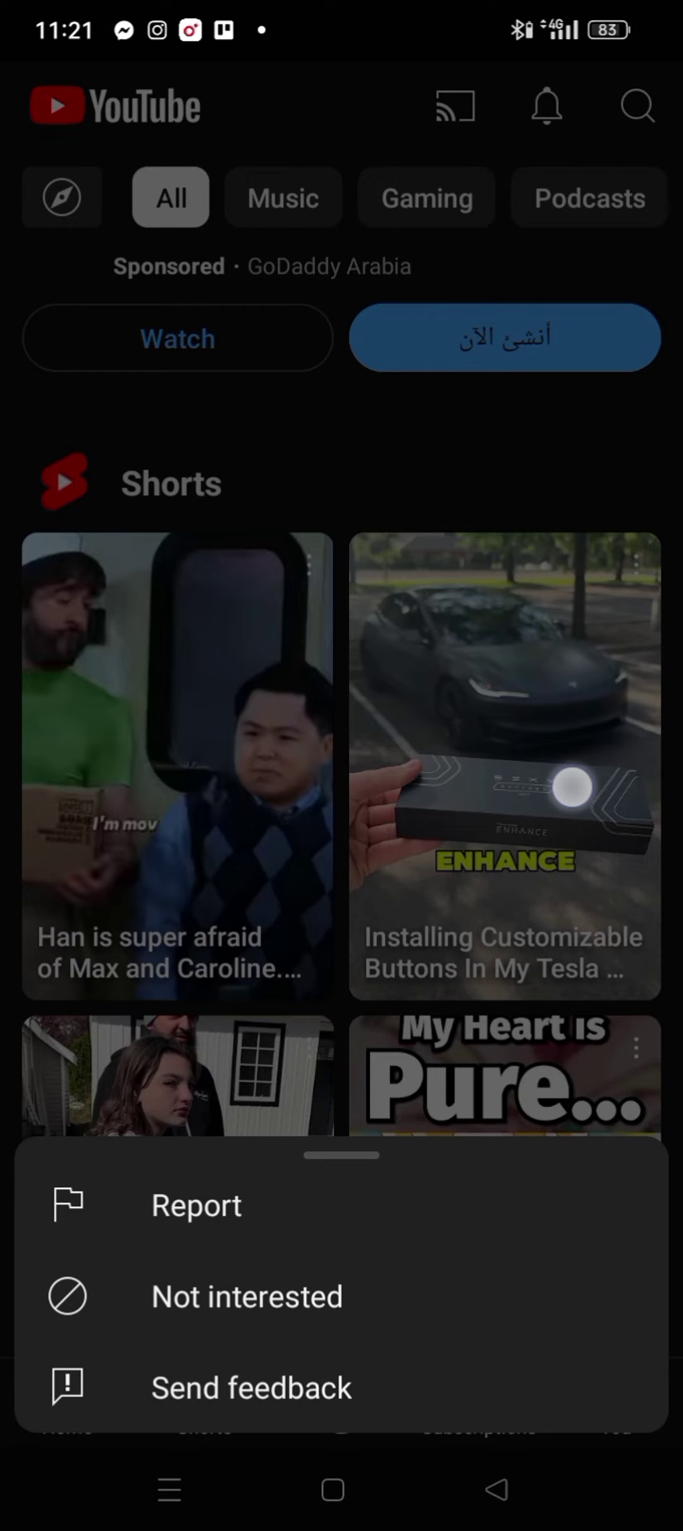
click(573, 786)
click(503, 765)
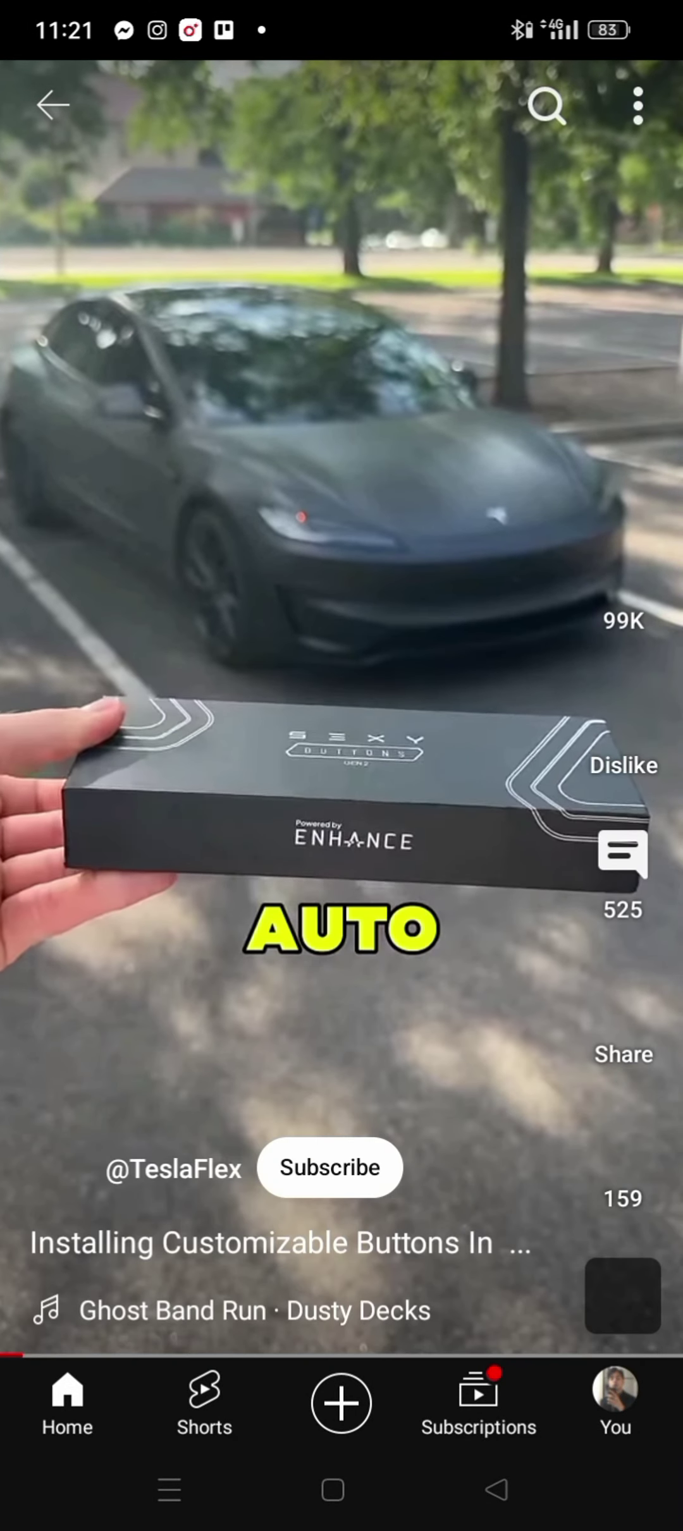
Copy the Tesla Short's link from its Share options.
click(341, 708)
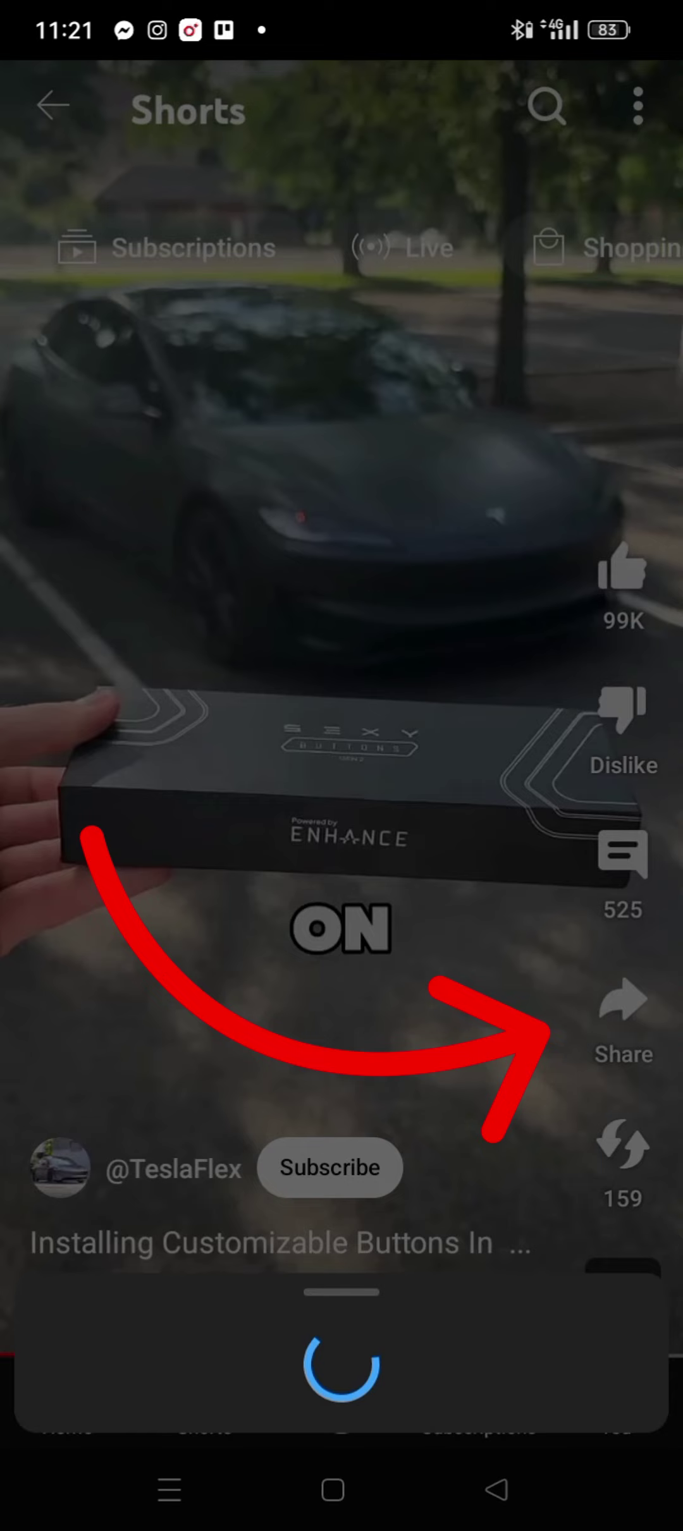
click(621, 1011)
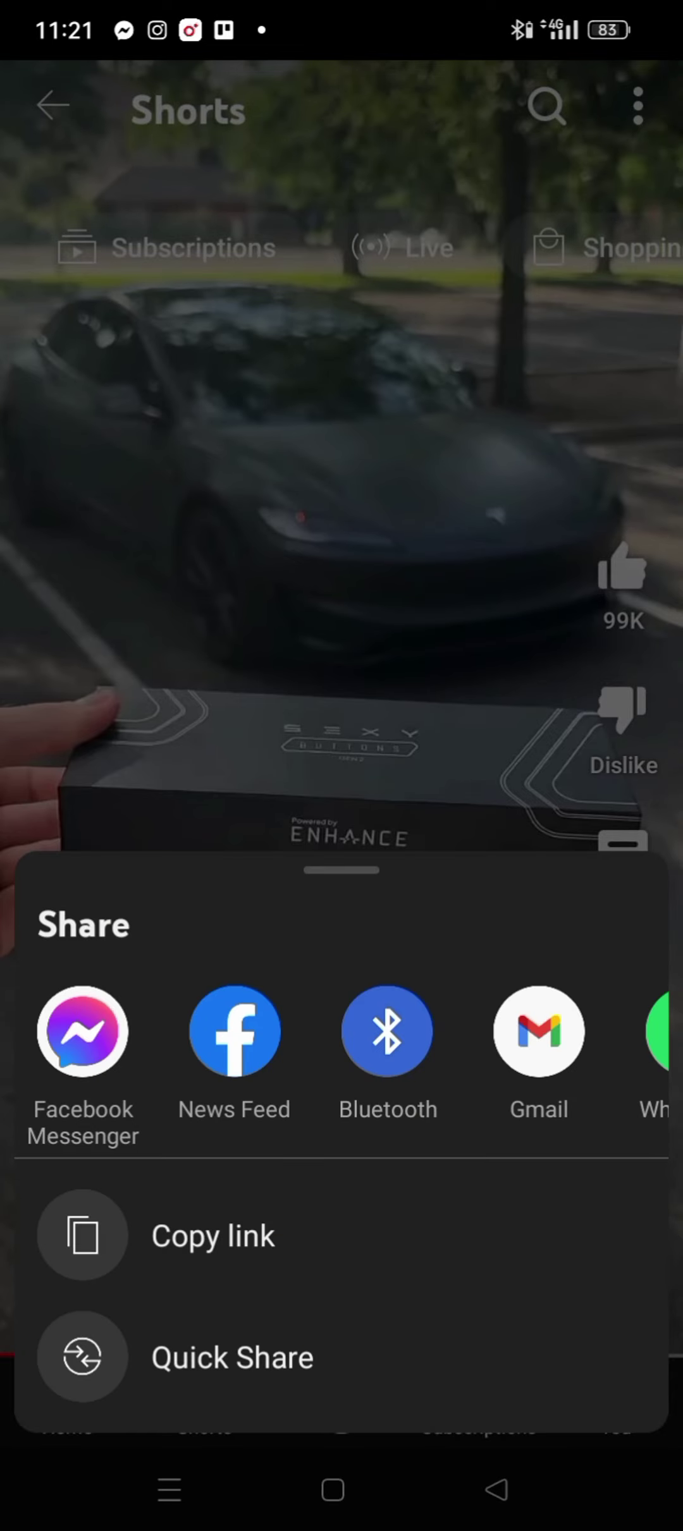
click(515, 1238)
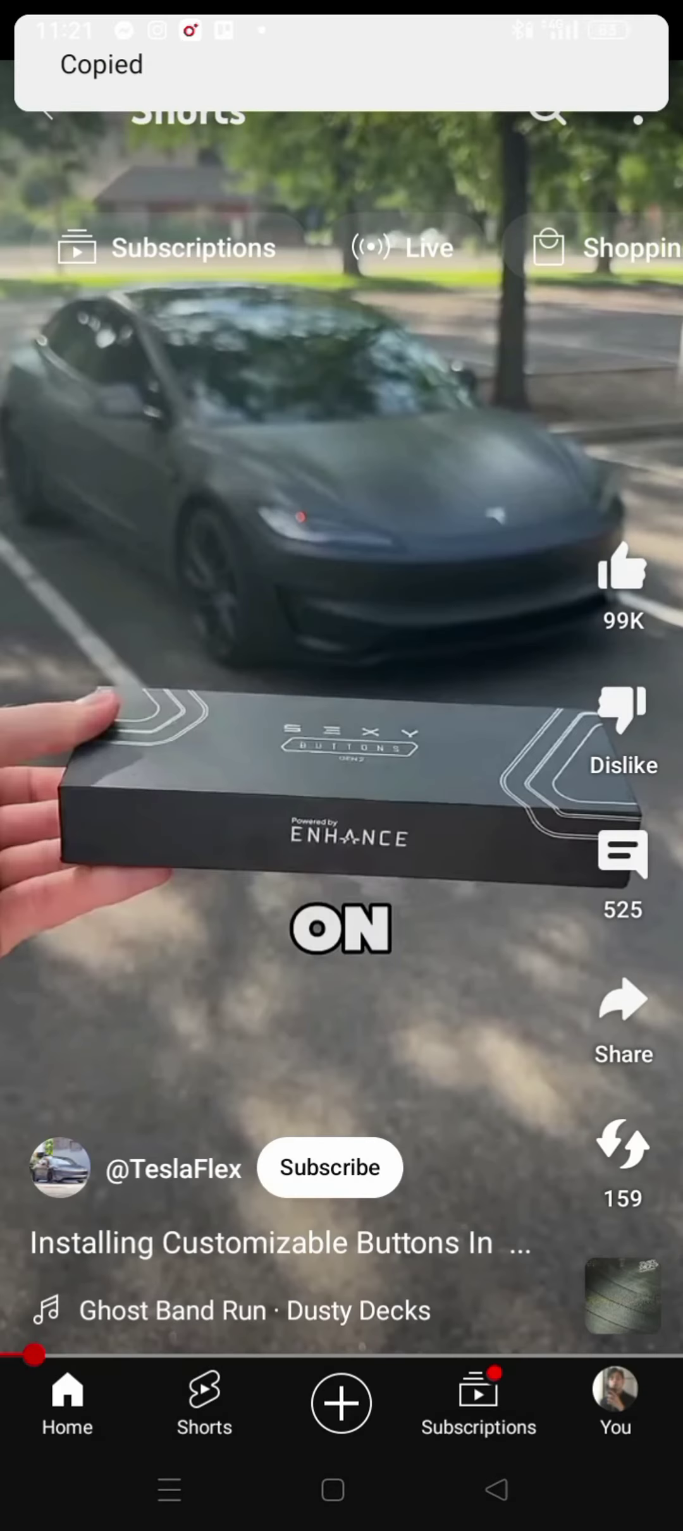
Return to the home screen and launch Snaptube from the More Apps folder.
click(299, 1494)
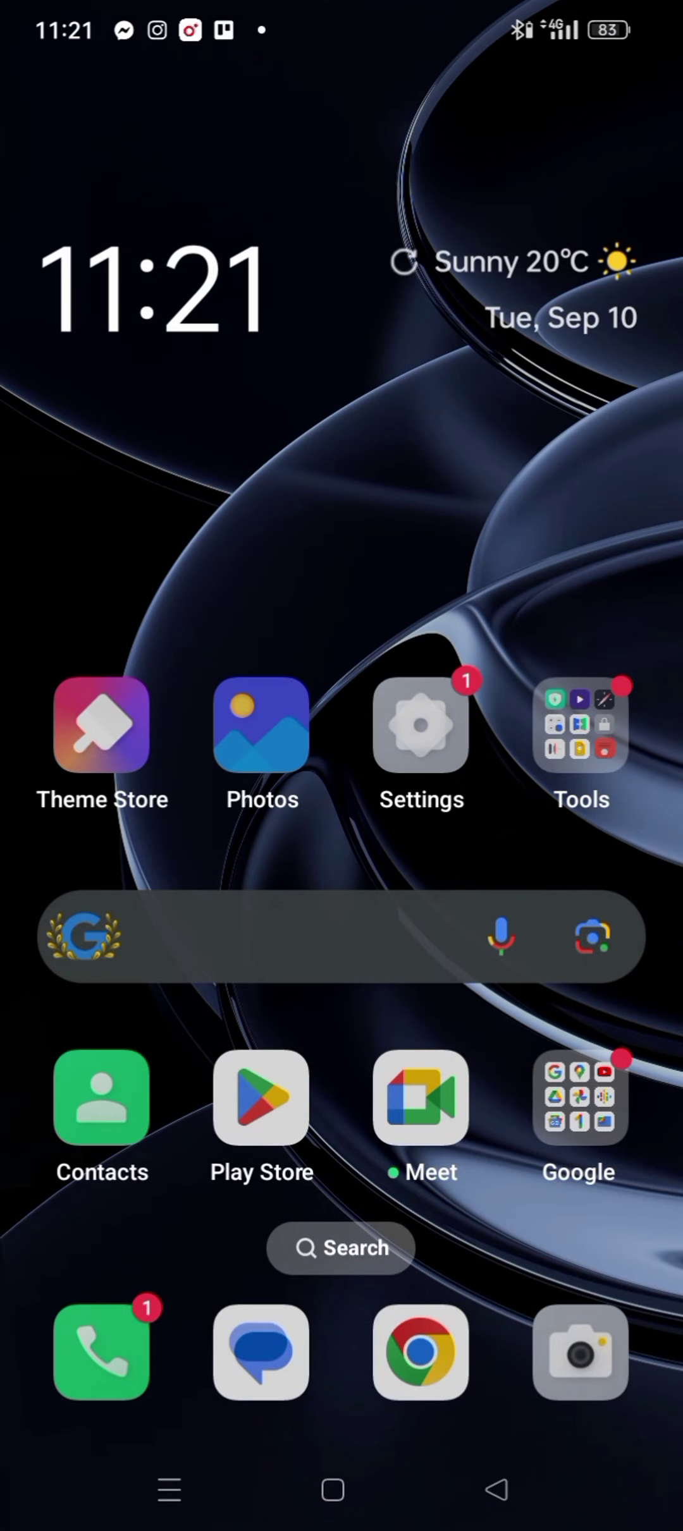
drag(539, 741, 120, 742)
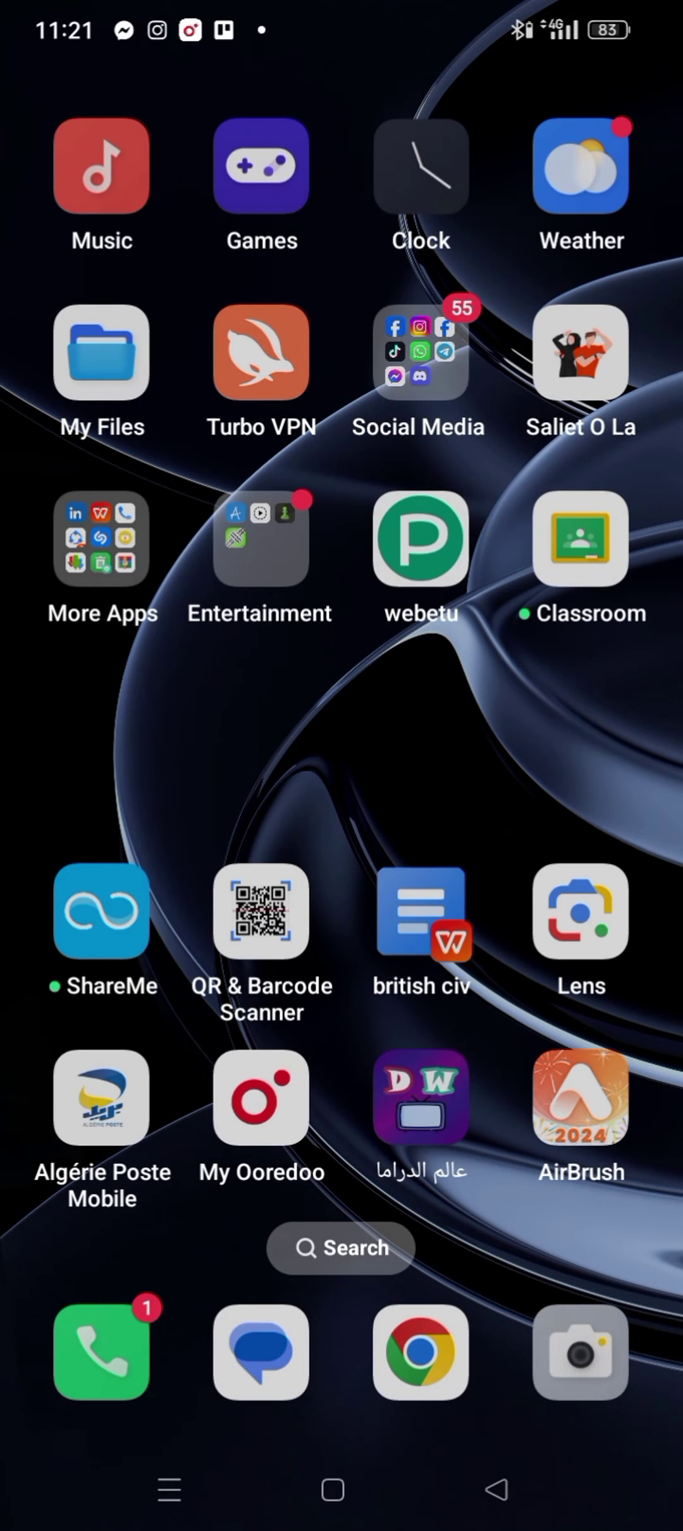
drag(479, 742, 395, 742)
click(97, 538)
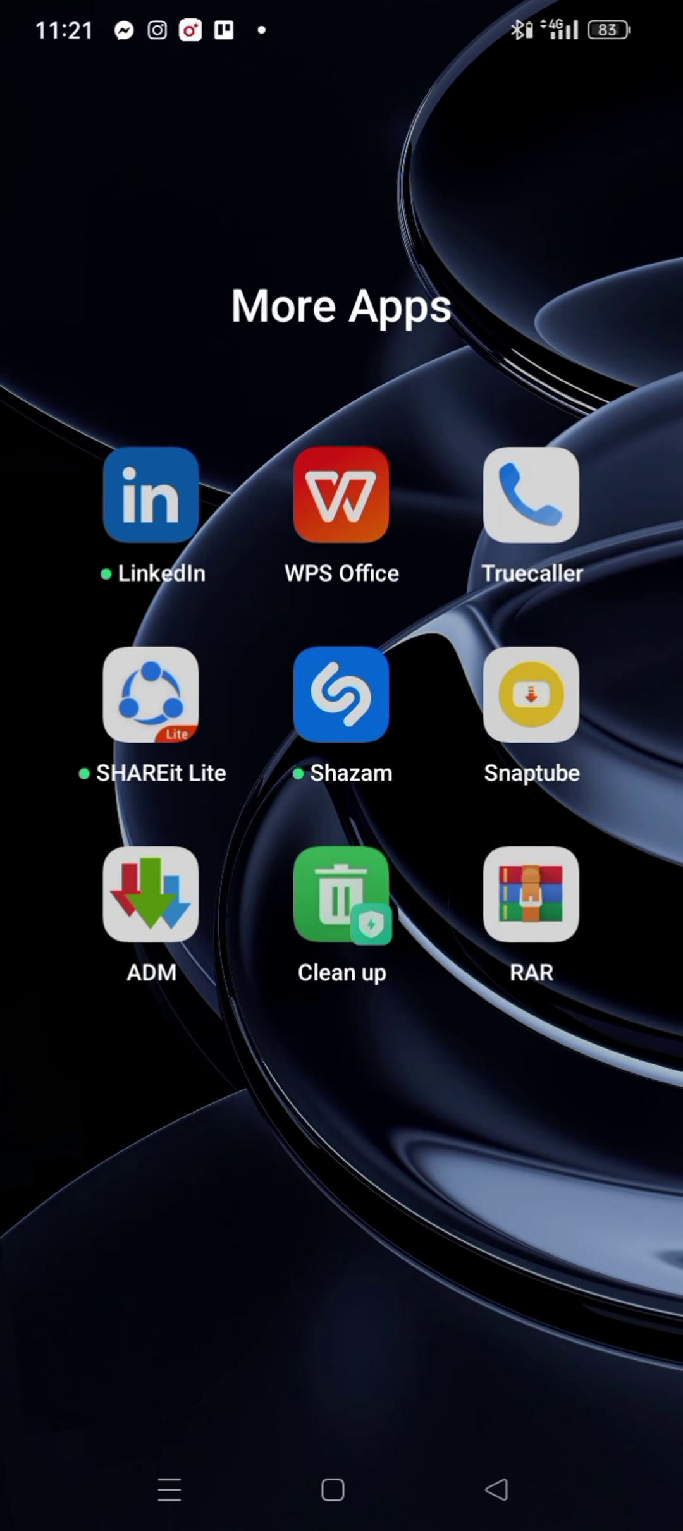
click(531, 694)
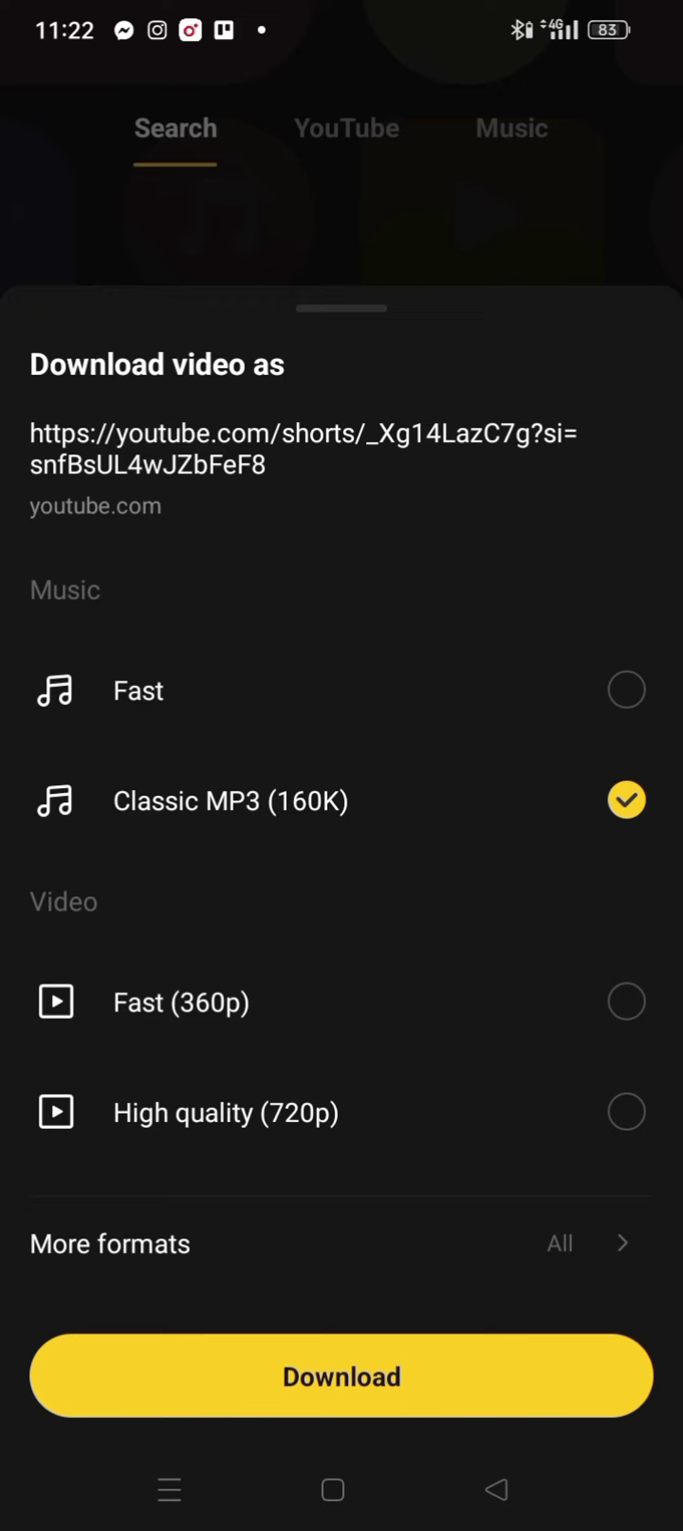
Download the Tesla Short as Fast (360p) video and dismiss the notification prompt.
click(625, 1001)
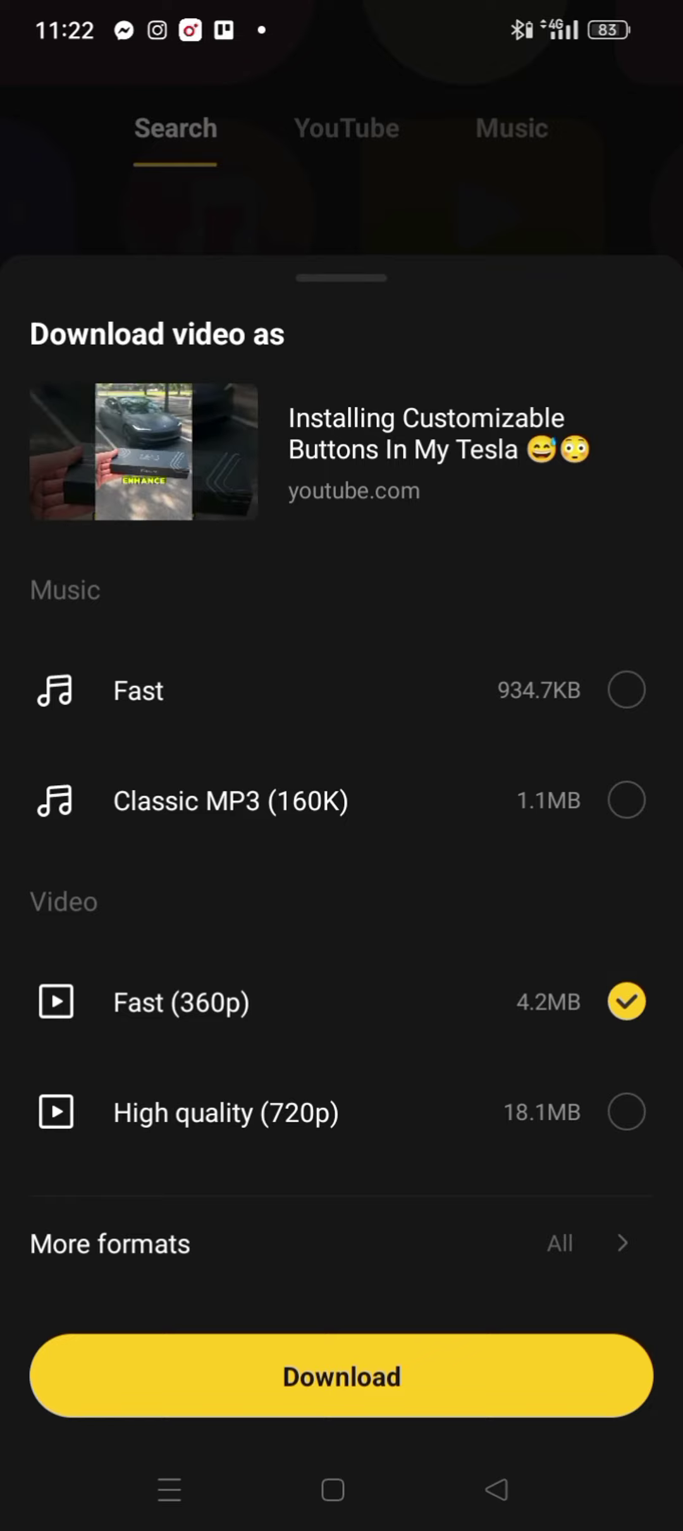
click(342, 1376)
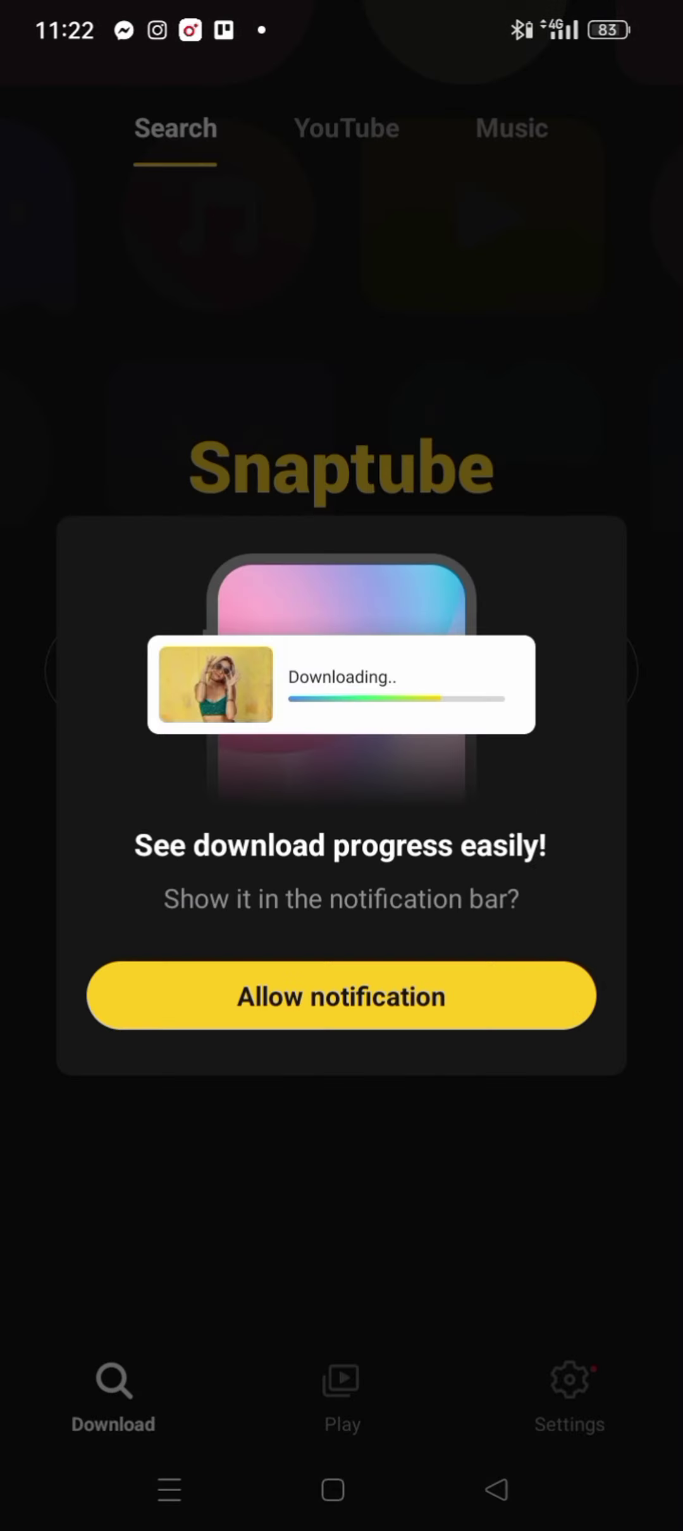
click(461, 1228)
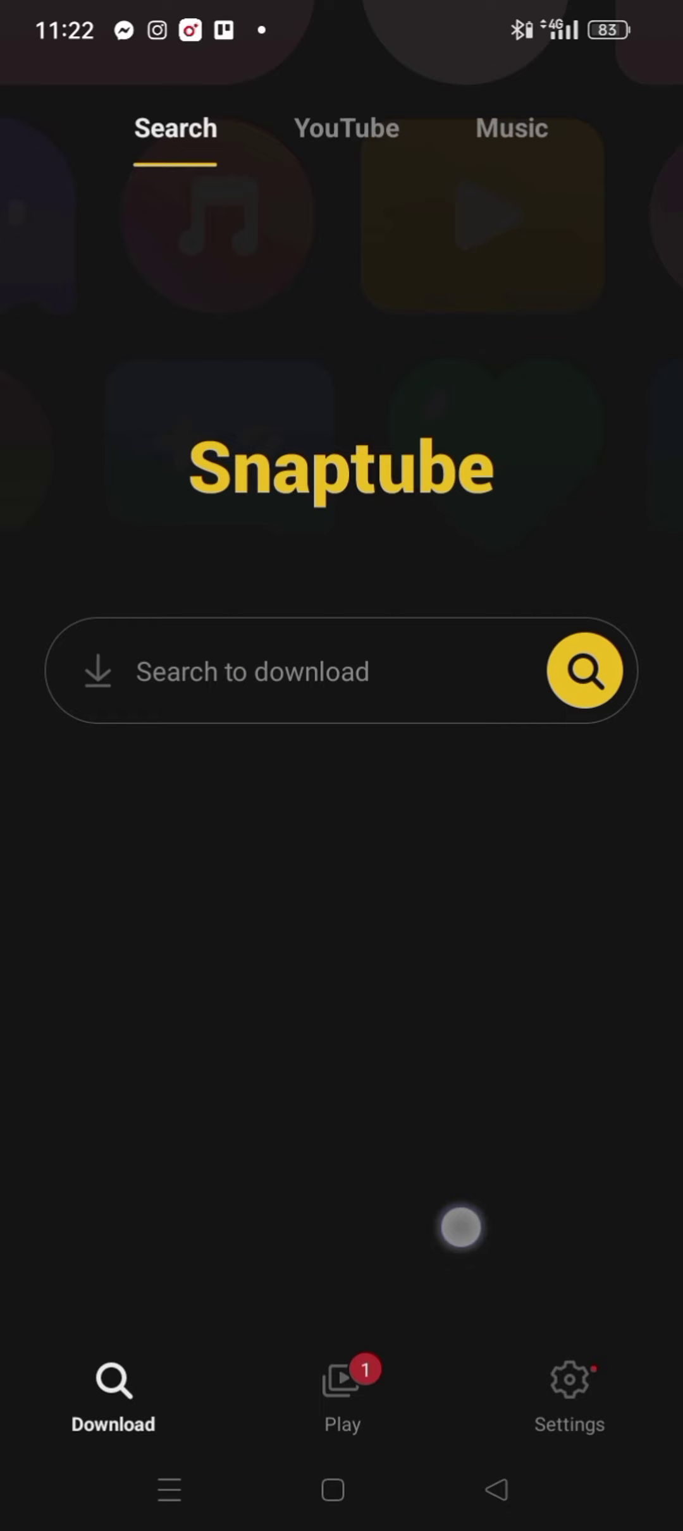
Check the Tesla Short's progress under Downloading (1), then leave Snaptube.
click(341, 1385)
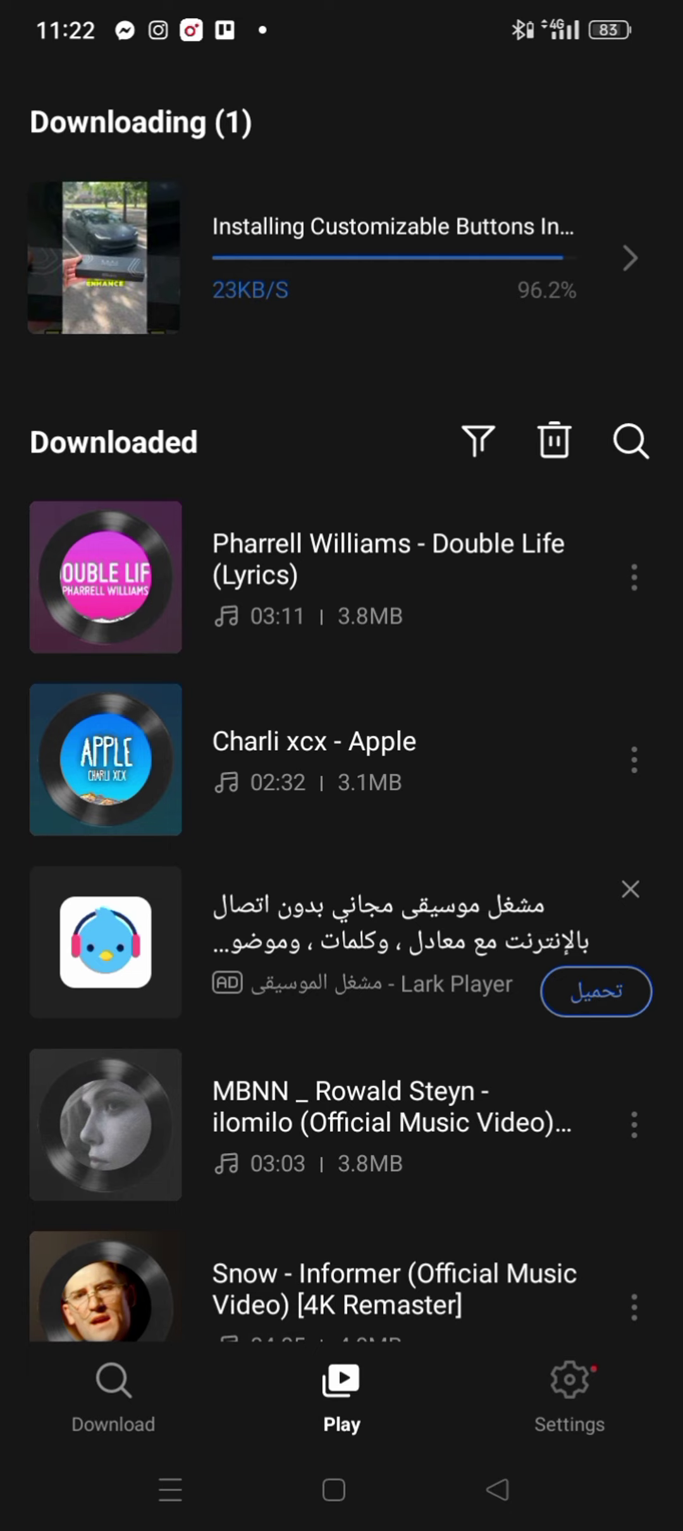
click(396, 257)
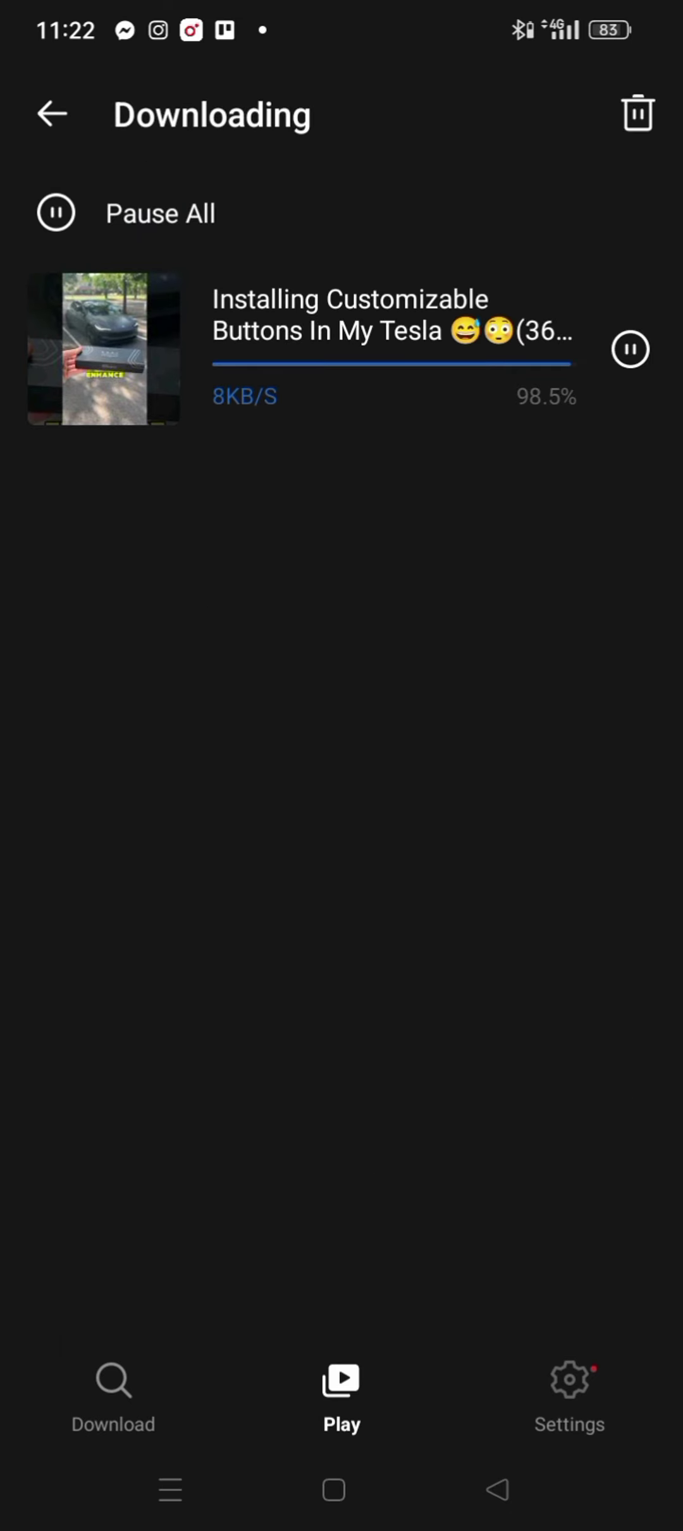
click(51, 113)
Launch WhatsApp and start a My status update with the downloaded Tesla video.
click(333, 1490)
click(407, 383)
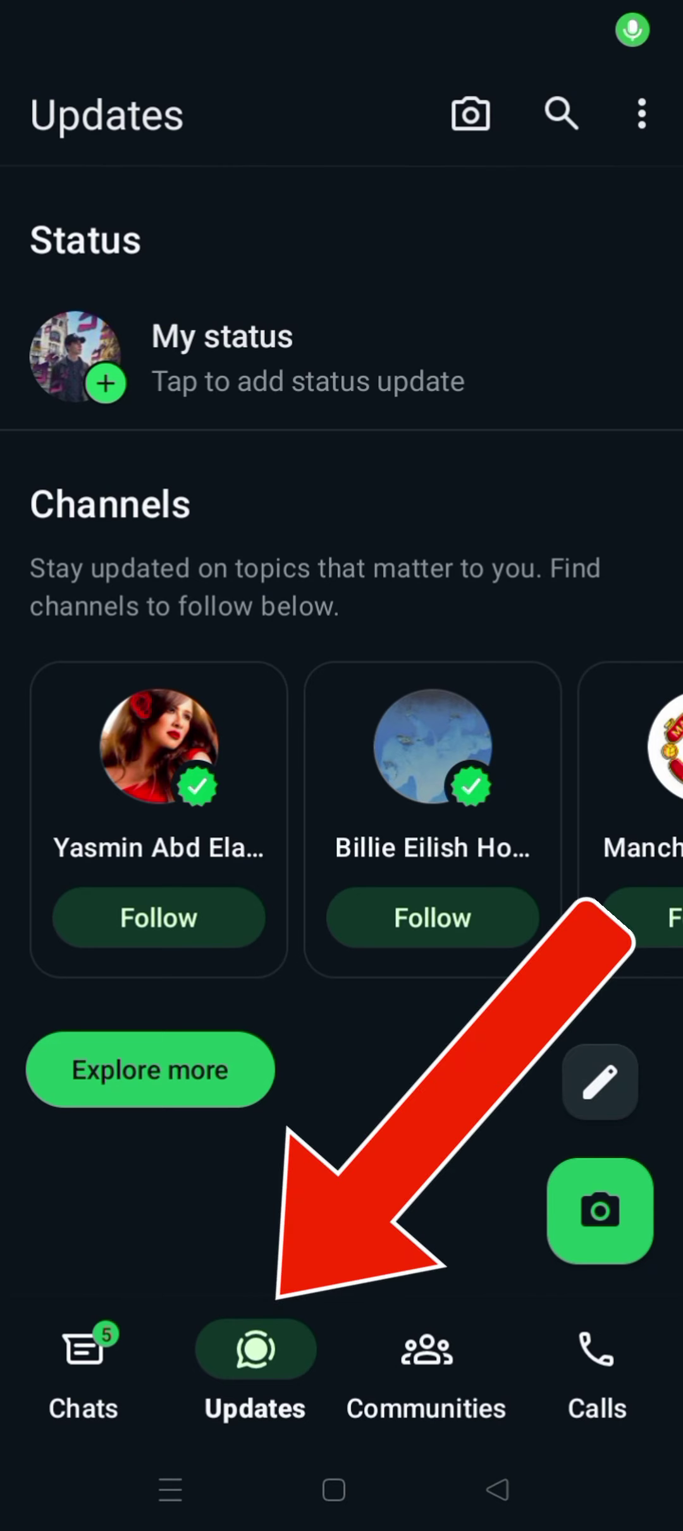
click(240, 1352)
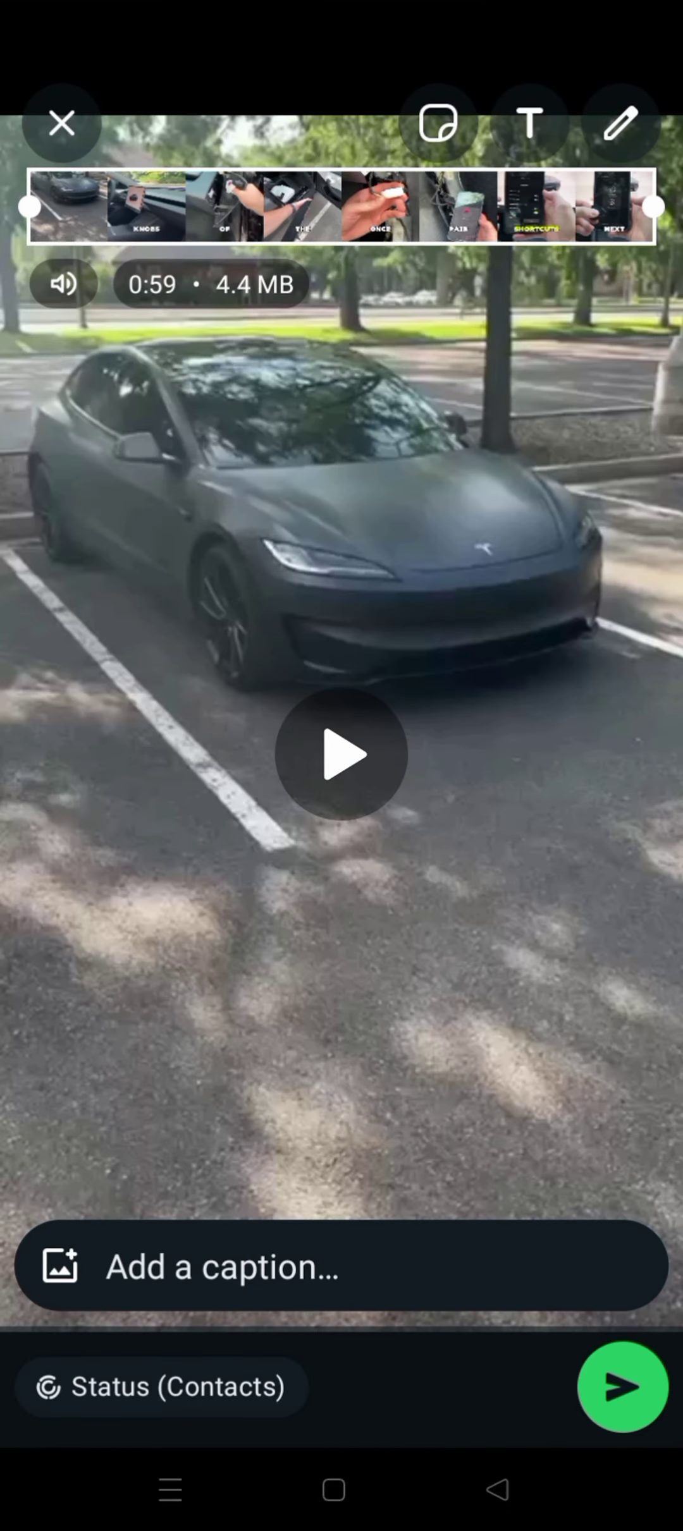
Caption the Tesla video status 'Enjoying watching this :)' and close the keyboard.
click(342, 754)
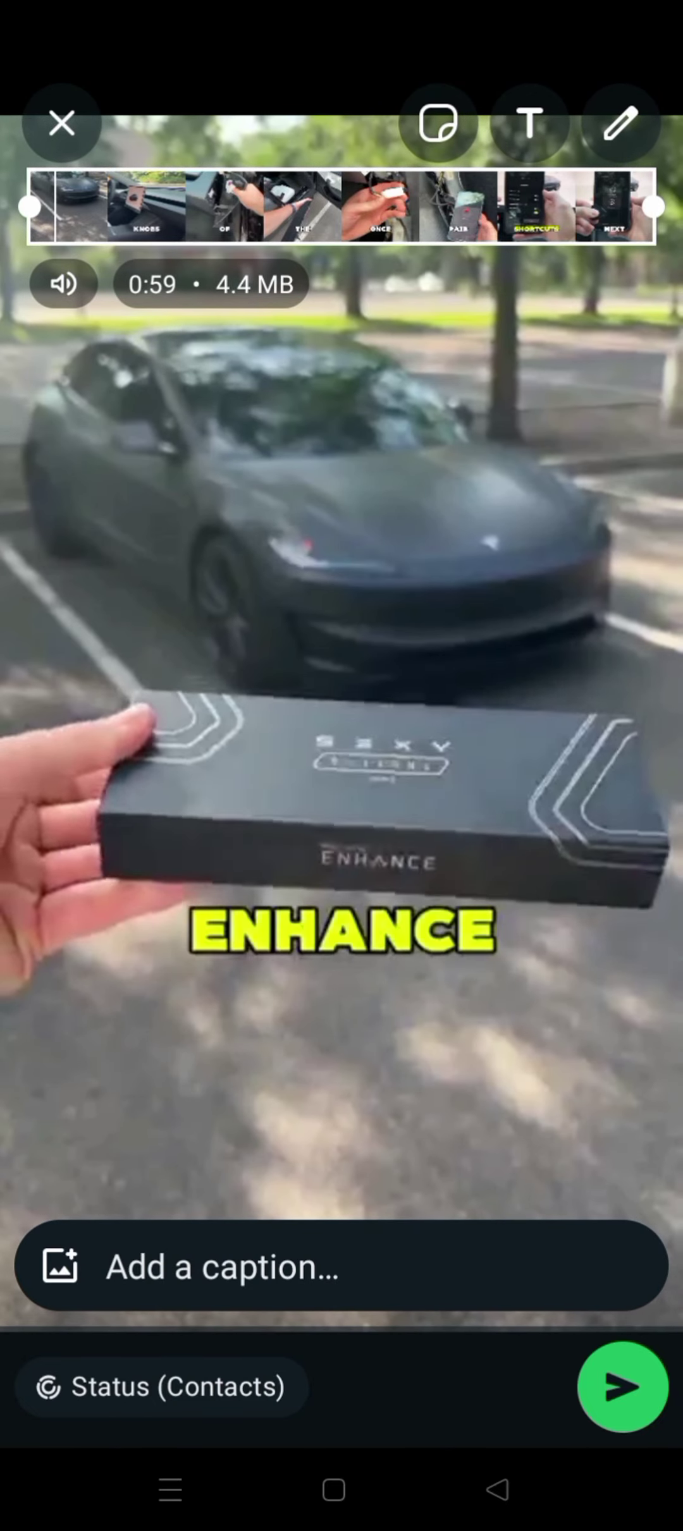
click(324, 1264)
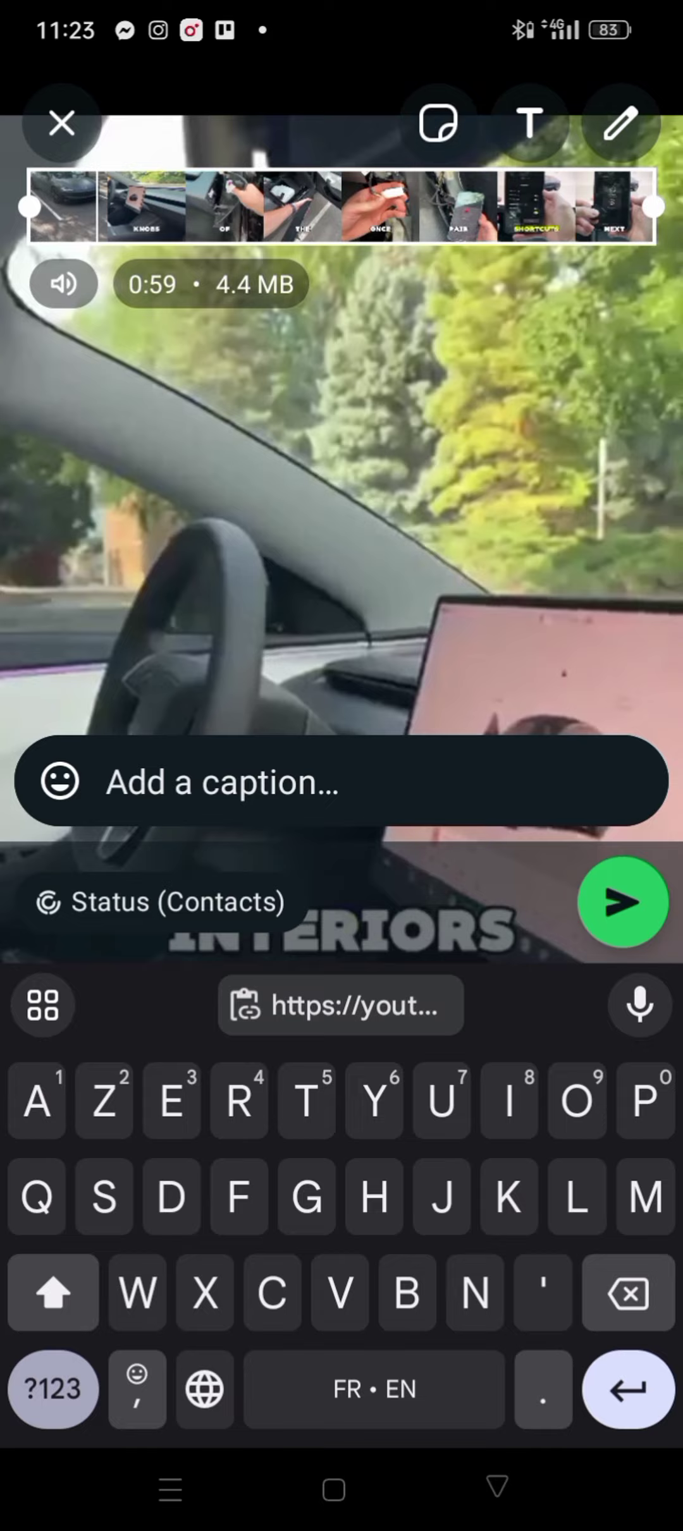
text(Enjo)
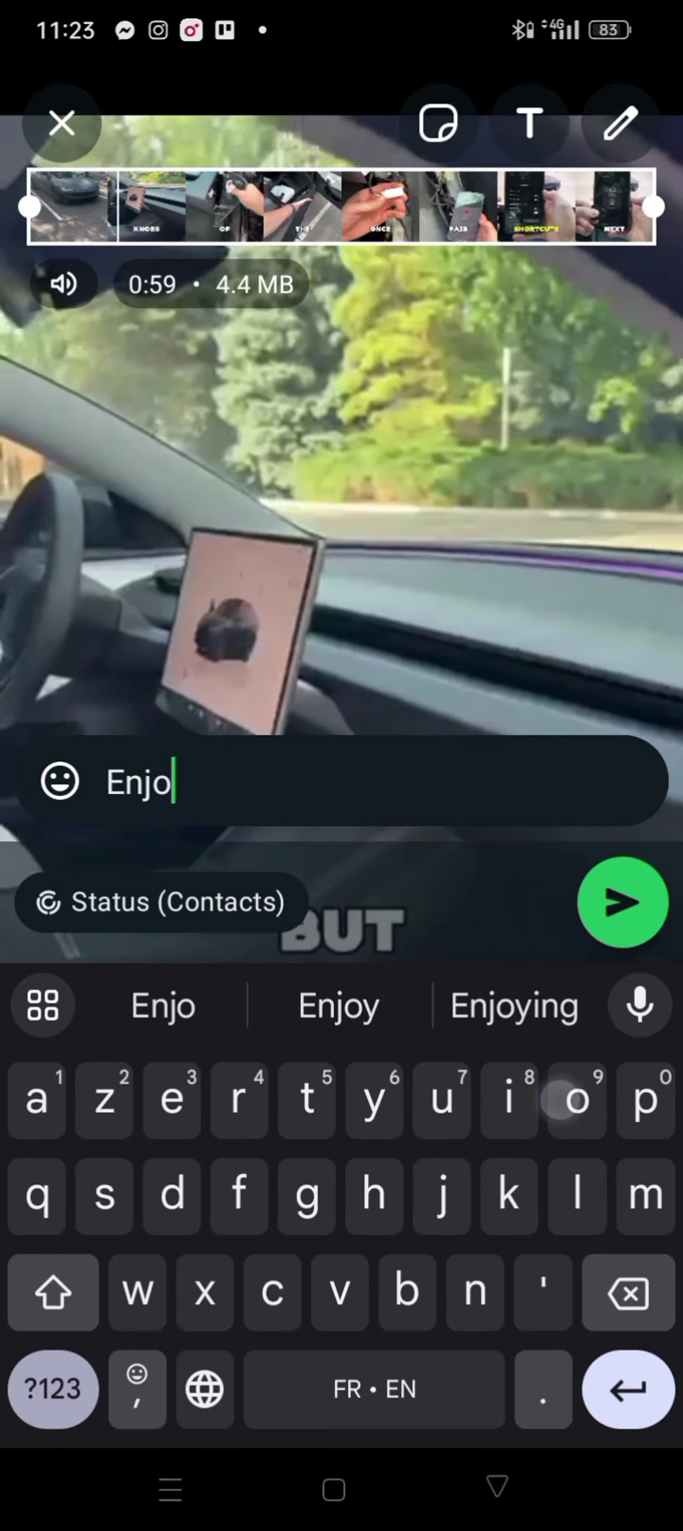
text(ying wta)
click(339, 1006)
text(tching t)
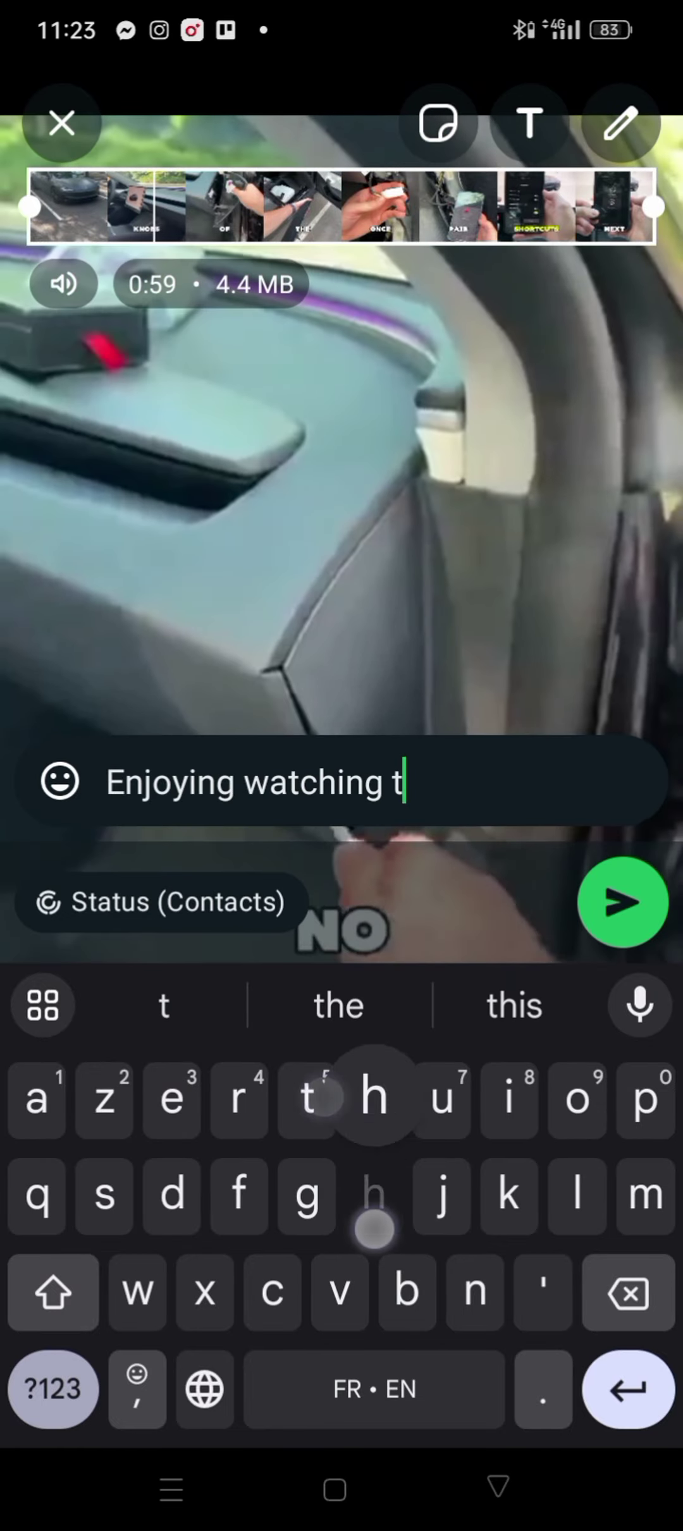
text(his)
click(51, 1389)
text(!!)
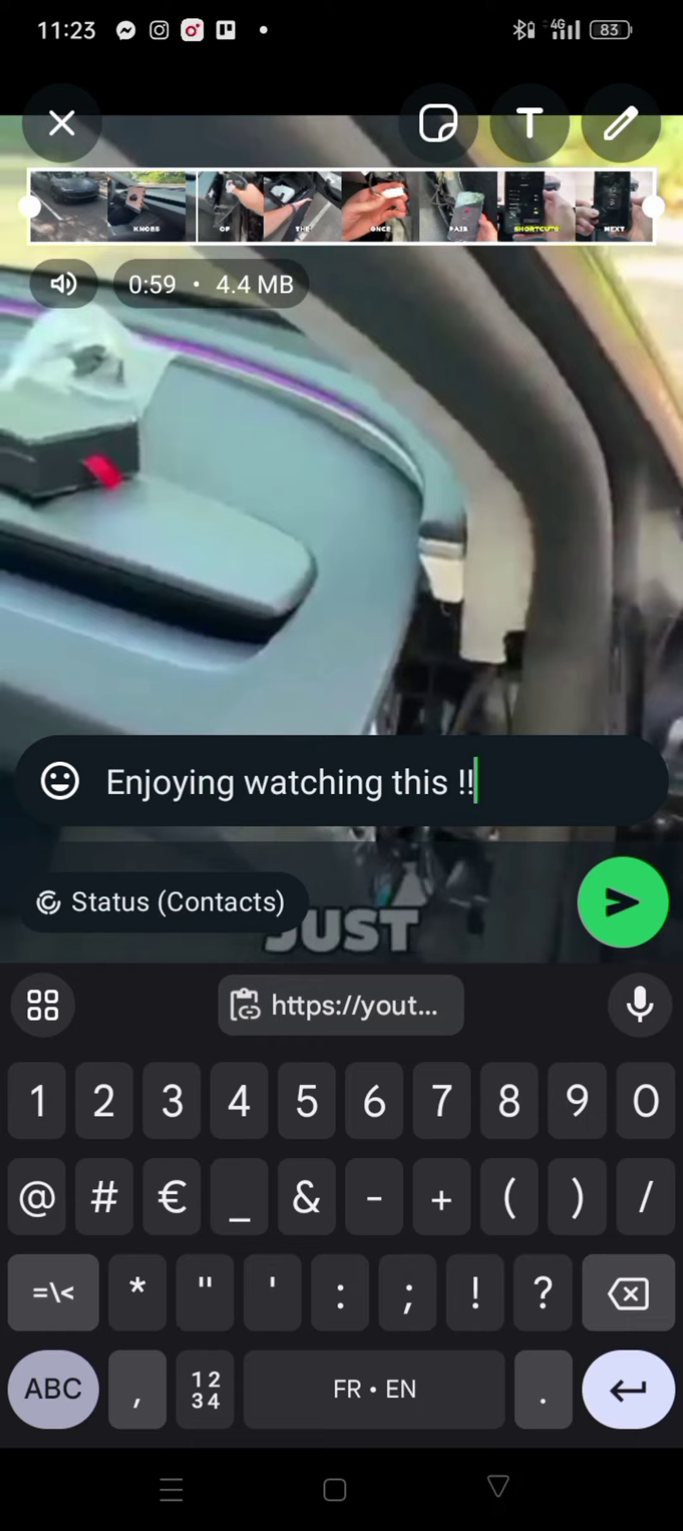
key(BackSpace)
key(BackSpace)
text(:))
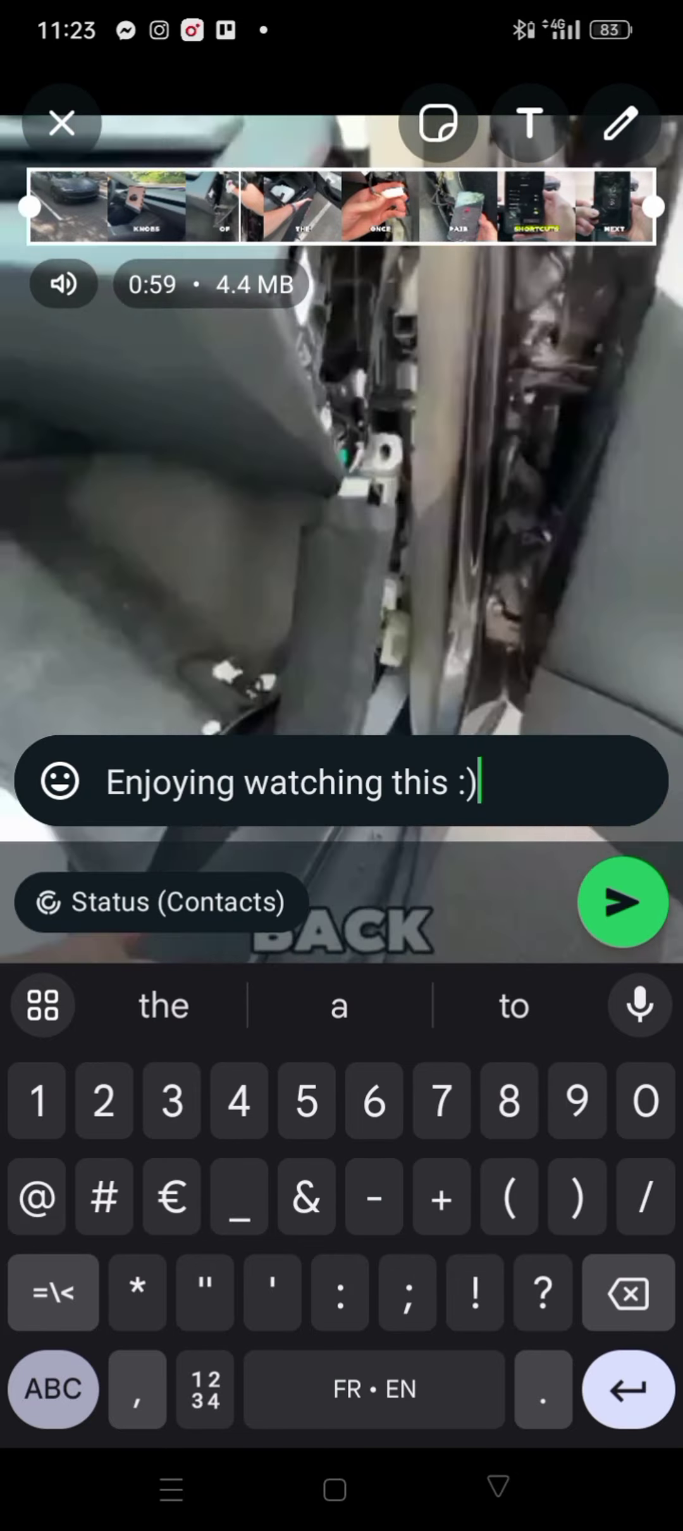
key(Escape)
Send the captioned Tesla video to My status and open it for viewing.
click(621, 1387)
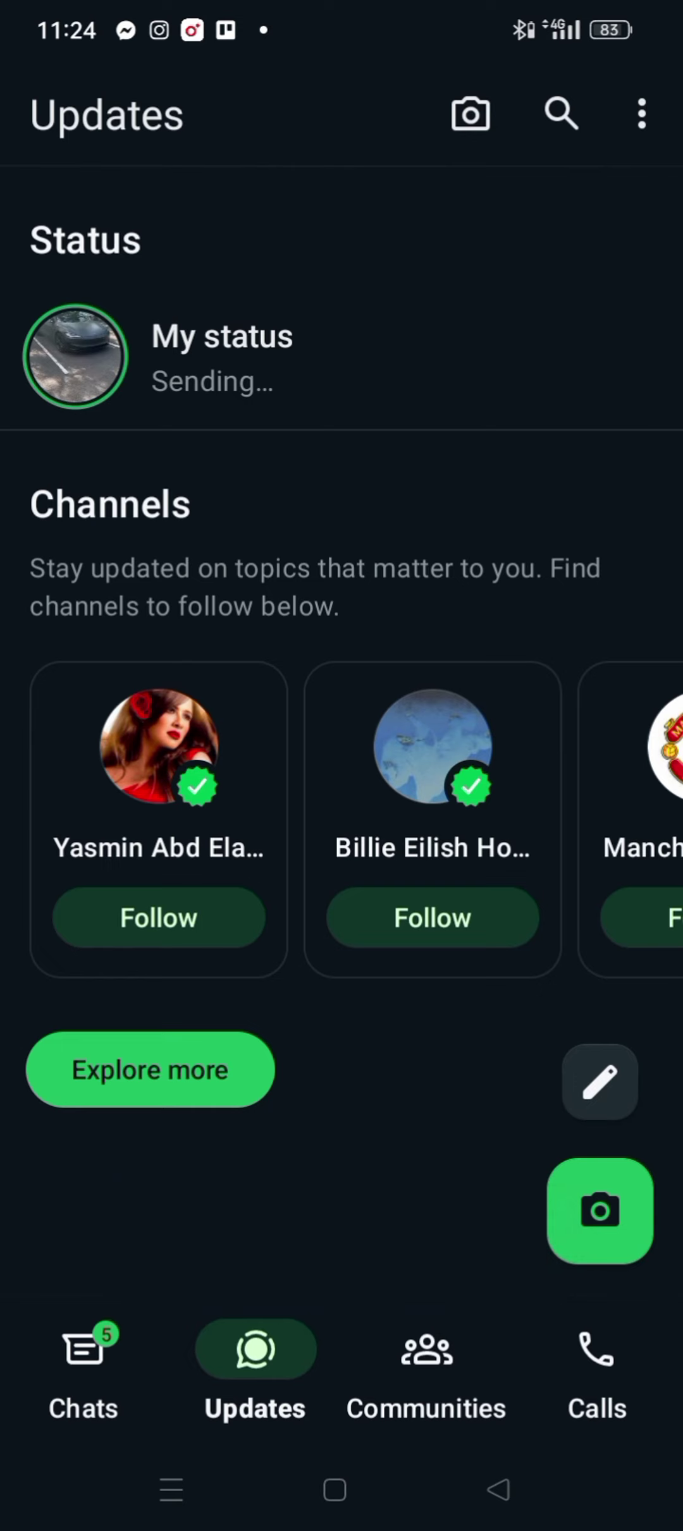
click(74, 356)
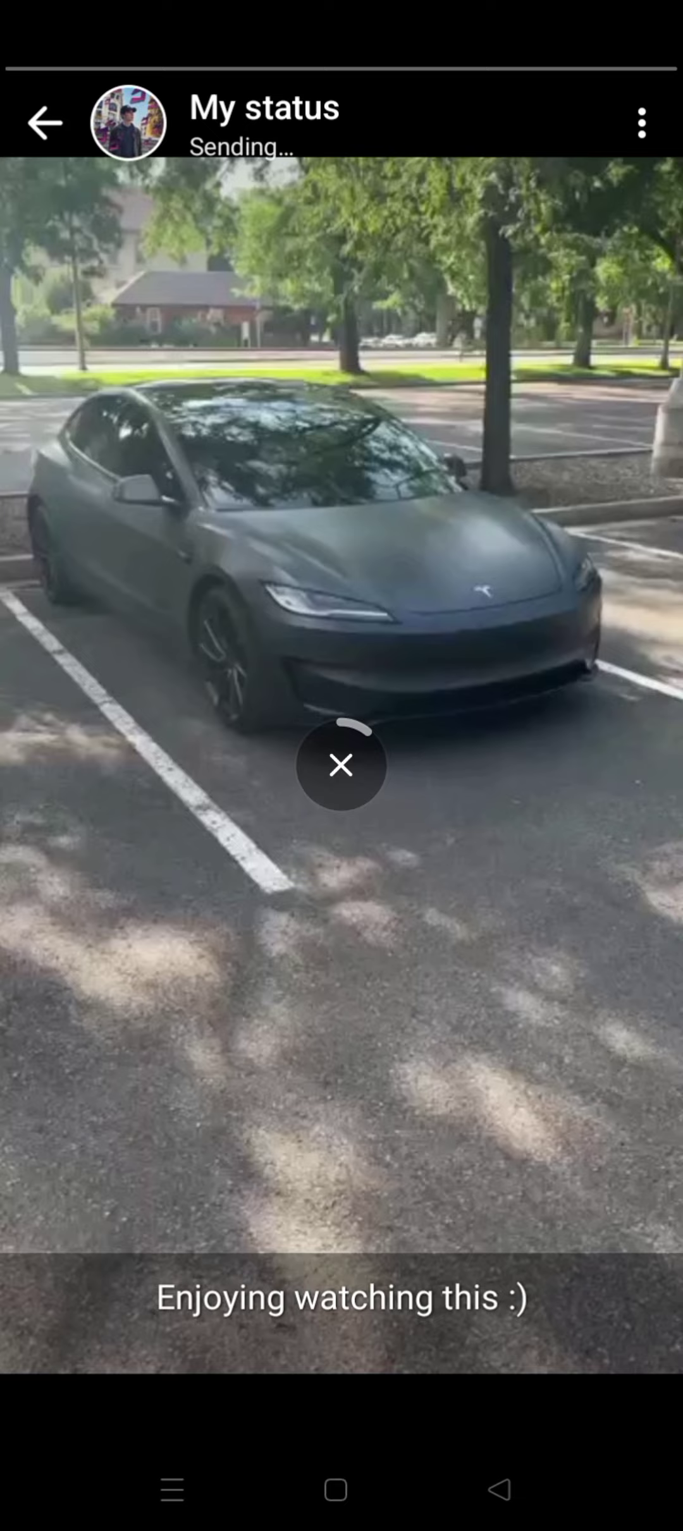